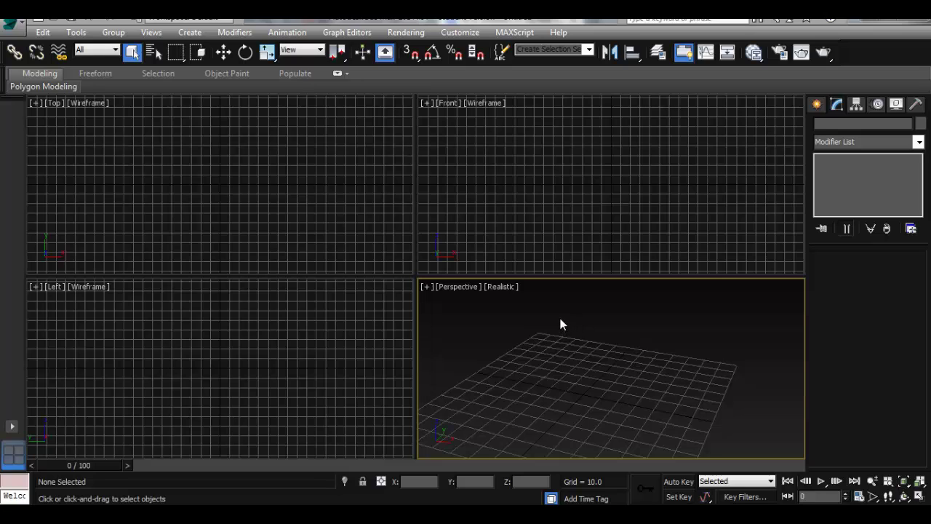
Step: Open Preference Settings, check the General tab, then review the Interaction Mode list without changing it
click(461, 32)
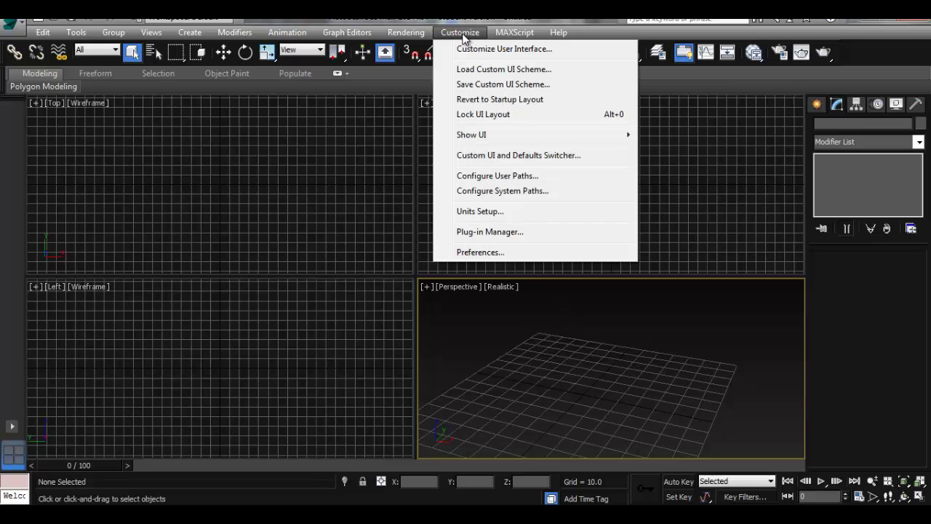
click(480, 252)
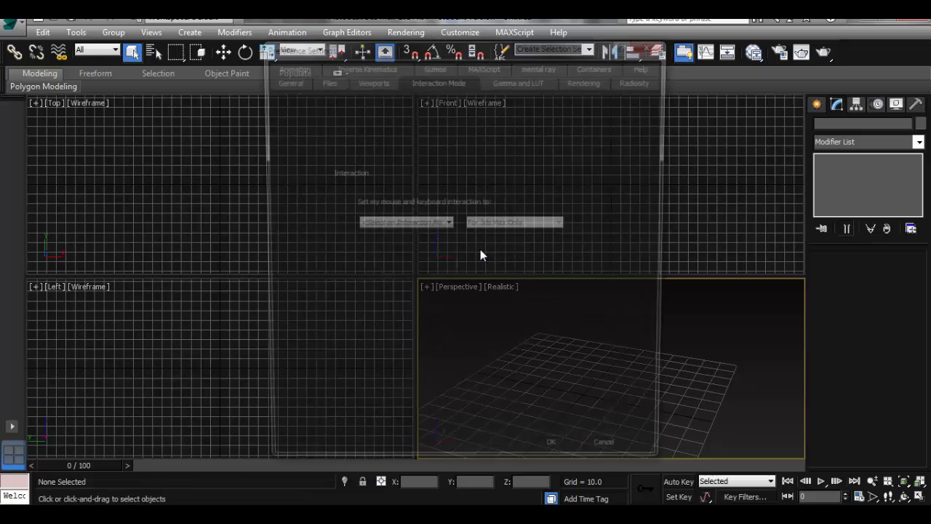
click(284, 81)
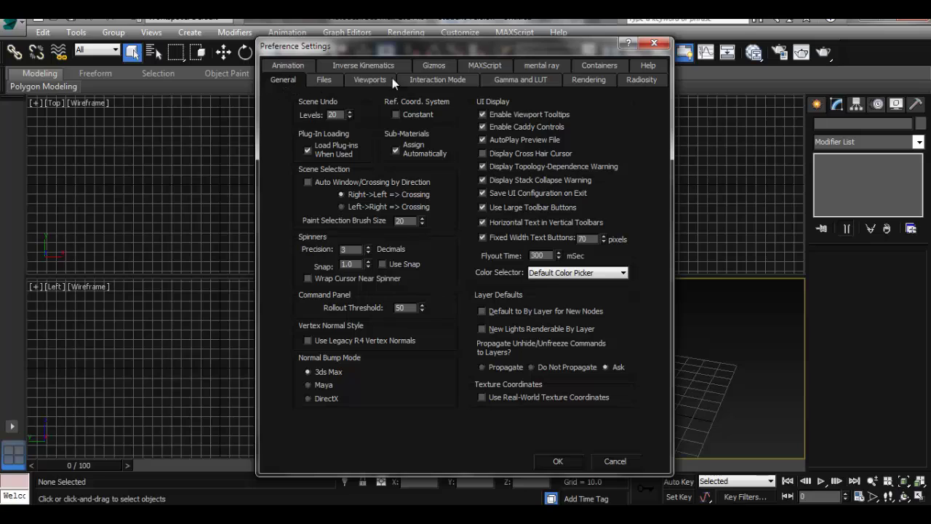
click(430, 80)
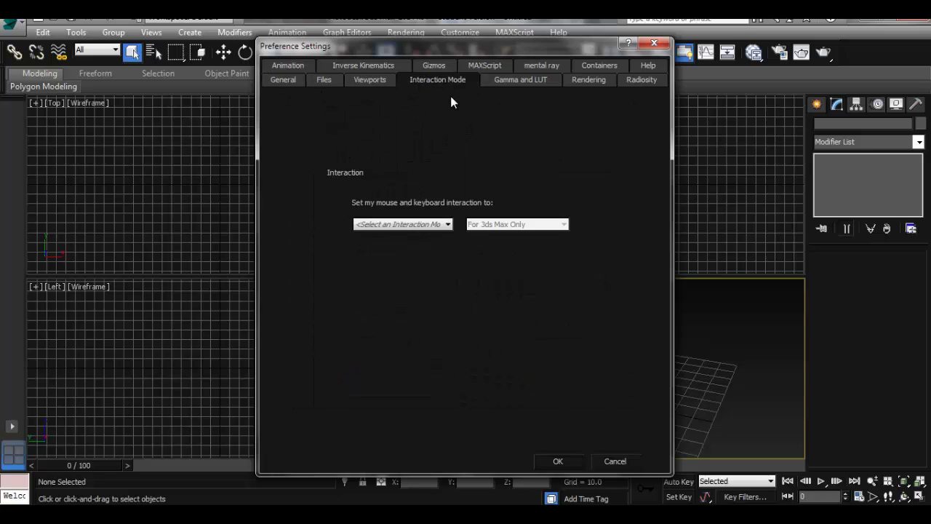
click(440, 224)
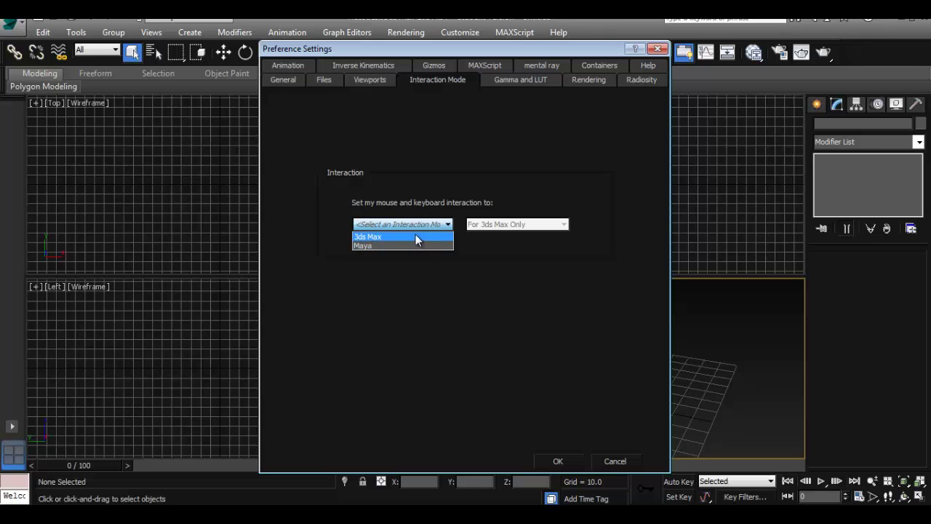
click(439, 275)
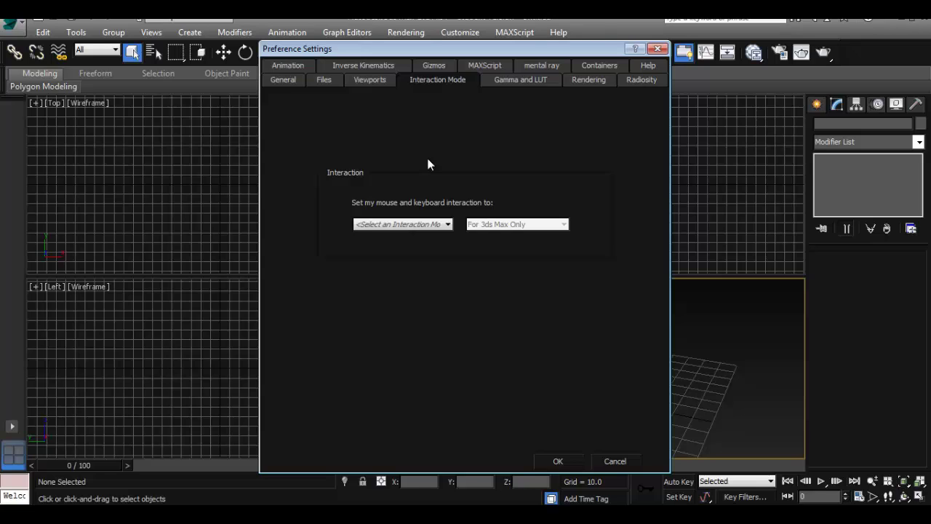
Step: Recheck the interaction mode list, leave it unchanged, and close Preference Settings
click(425, 227)
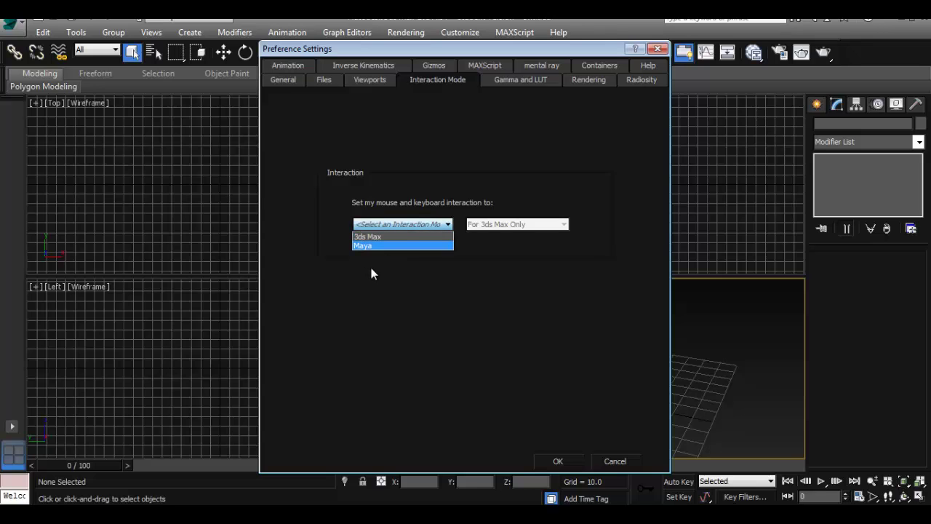
click(387, 291)
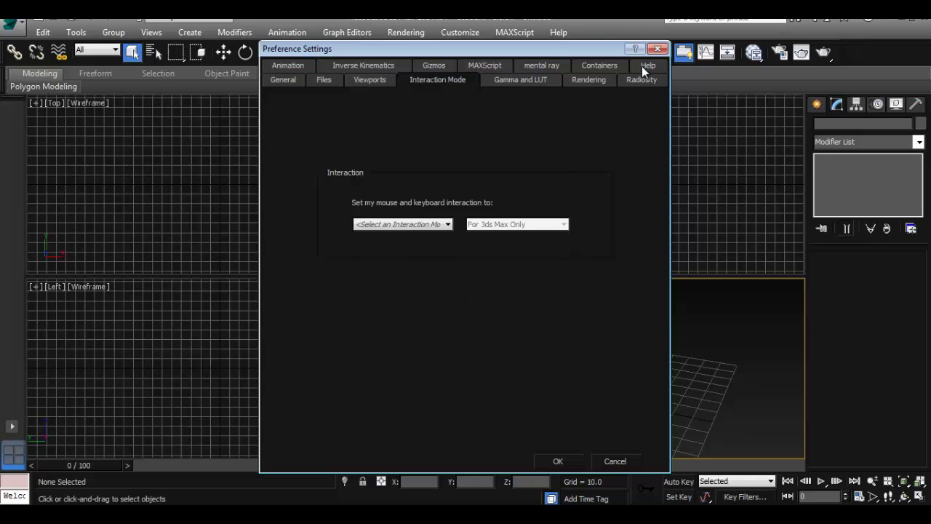
click(657, 48)
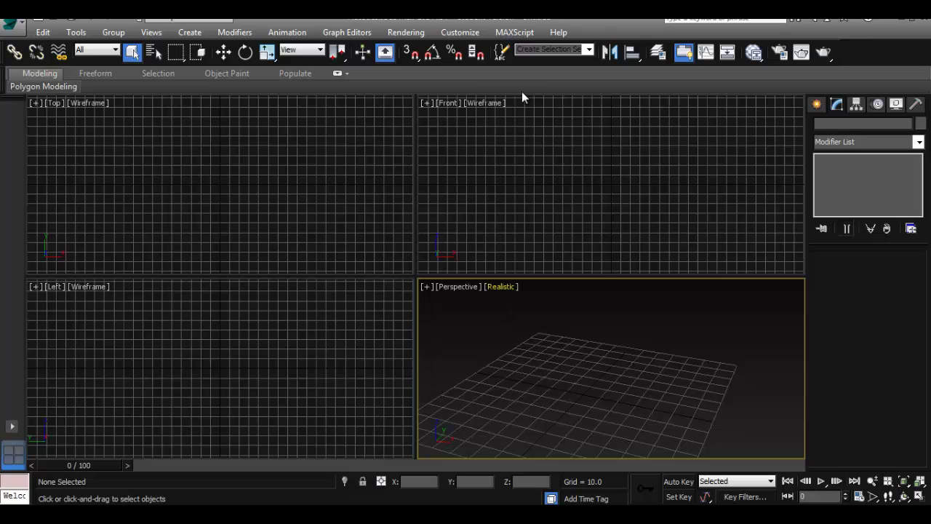
Step: Show the Mouse tab of Customize User Interface with the Arc Rotate, Pan View and Zoom shortcuts
click(475, 34)
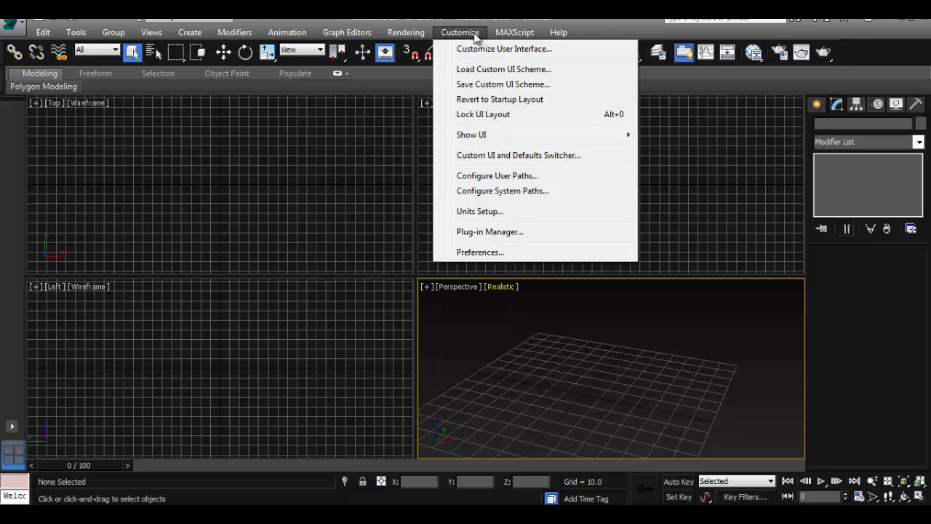
click(527, 50)
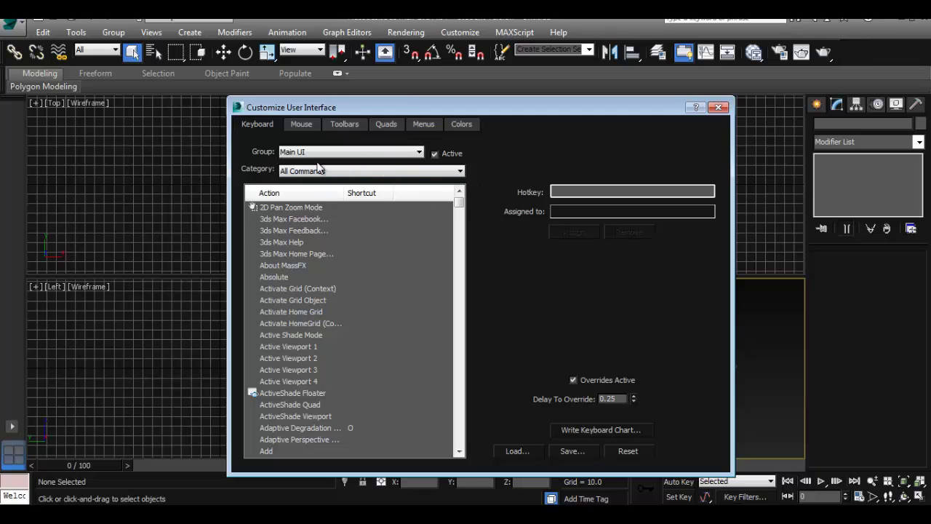
click(301, 125)
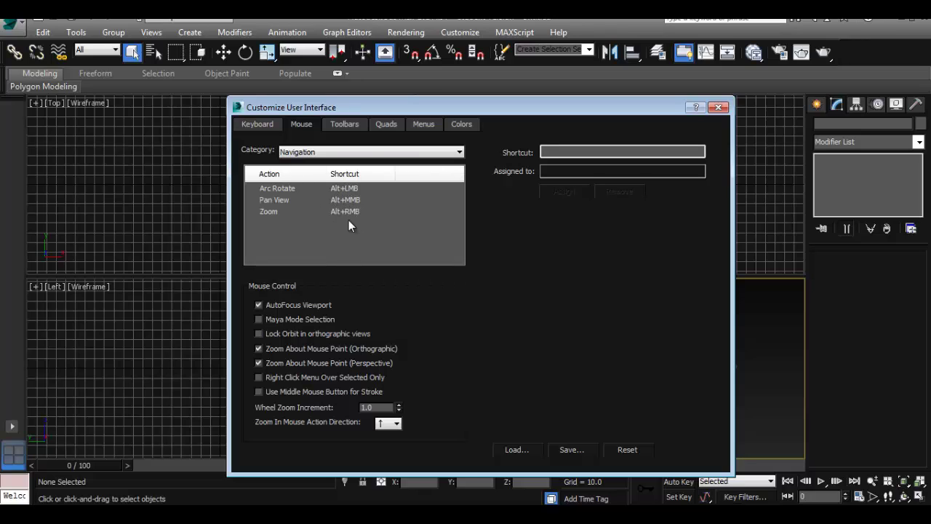
Step: Test-orbit the Perspective grid, then set Arc Rotate's shortcut to Alt+LMB on the Mouse tab
click(283, 191)
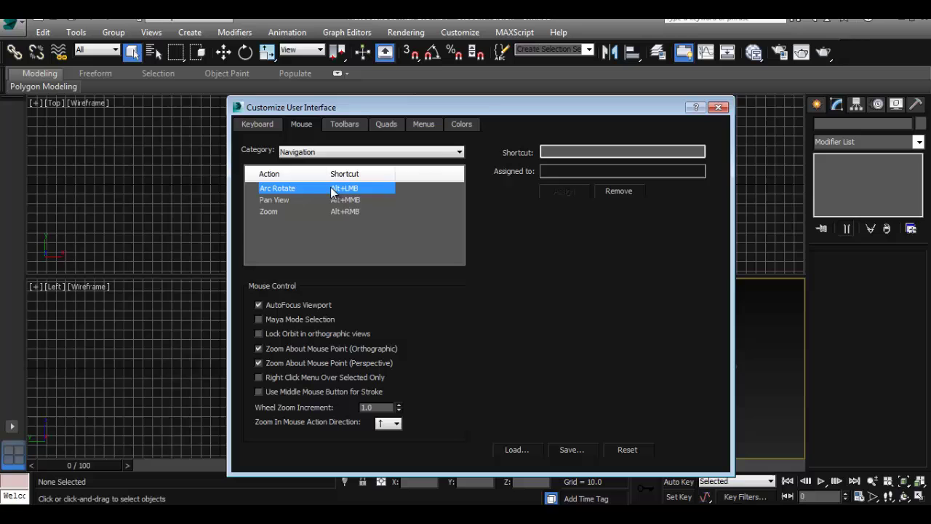
drag(492, 109, 378, 108)
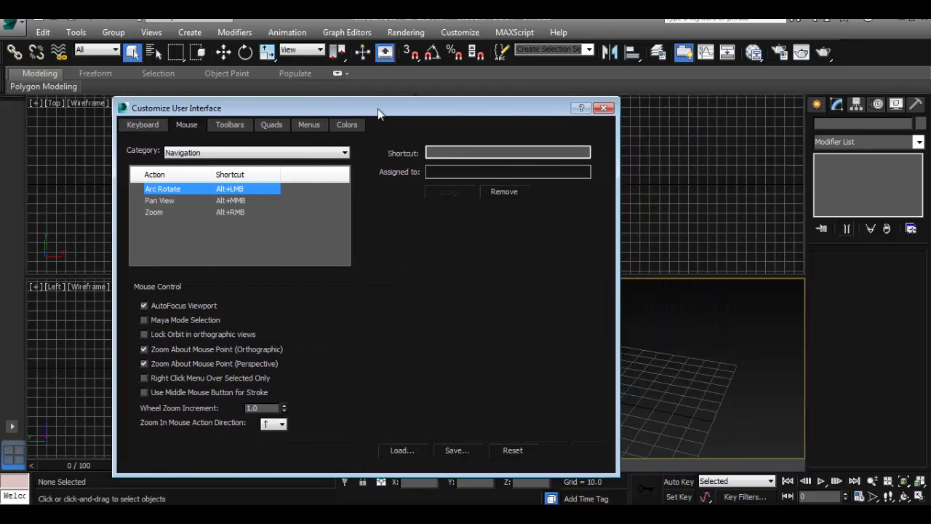
alt+drag(689, 341, 659, 353)
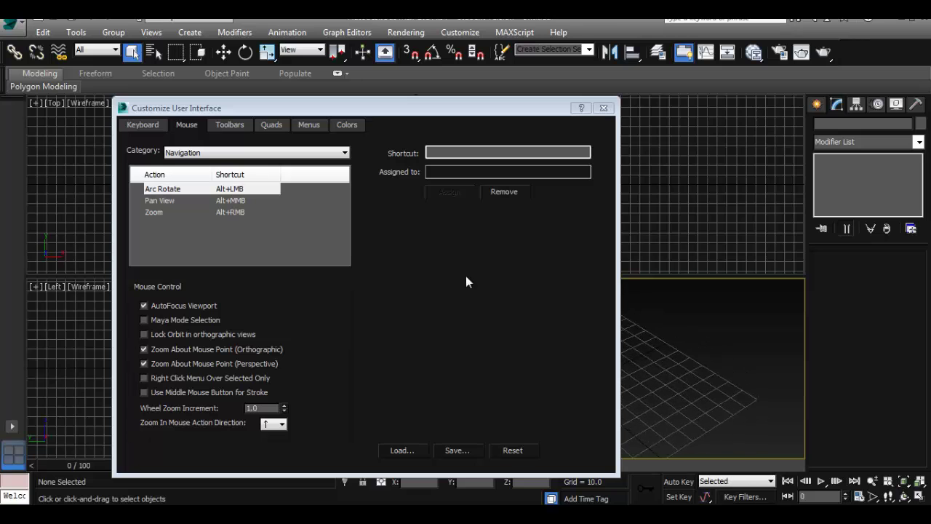
click(171, 190)
click(443, 151)
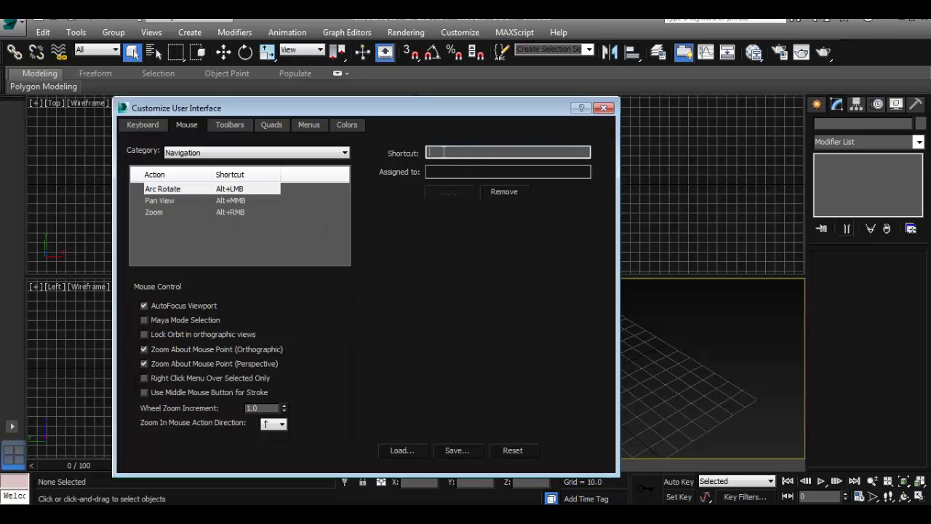
alt+click(448, 152)
click(170, 202)
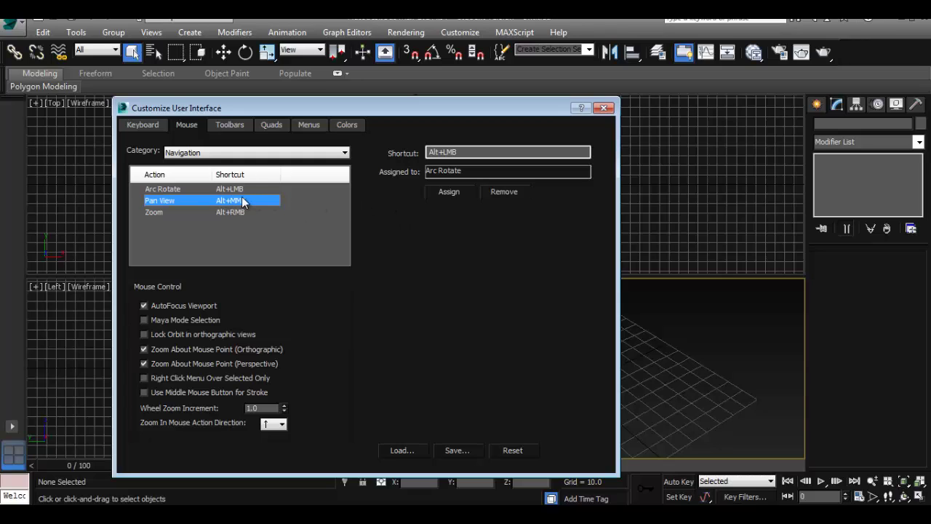
click(460, 153)
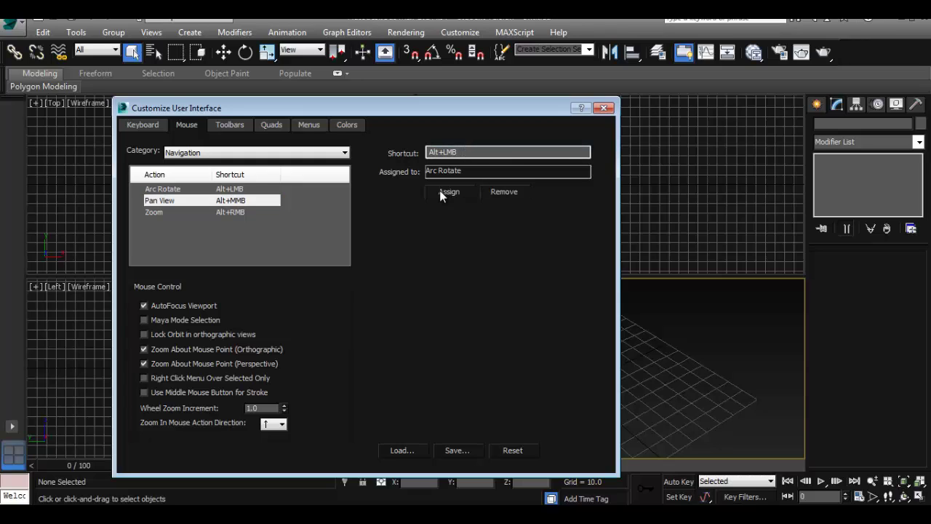
click(159, 213)
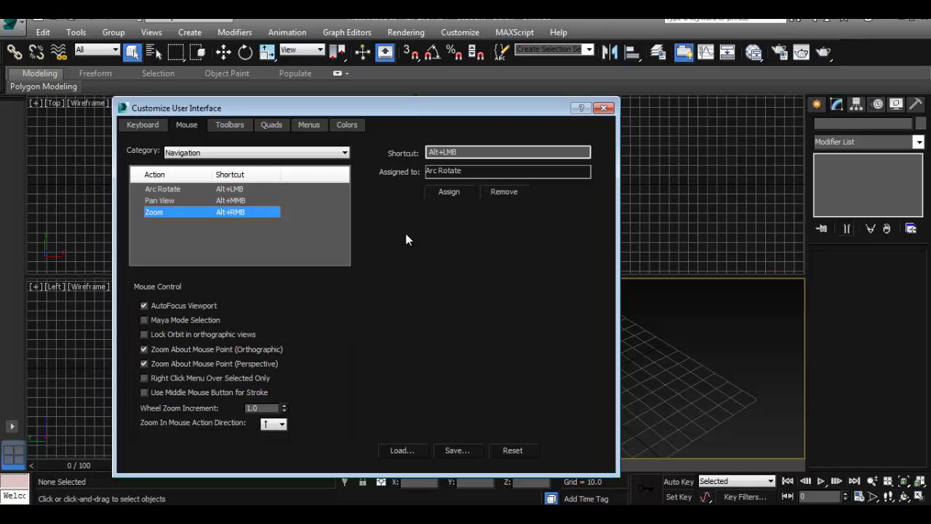
click(439, 153)
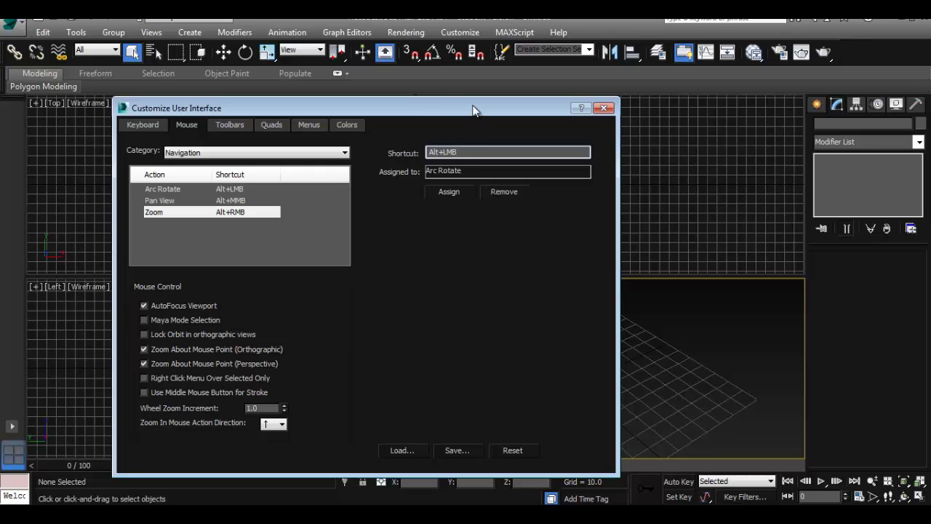
Step: Move the customisation dialog aside and Alt-orbit the Perspective grid to test navigation
drag(473, 109, 387, 93)
key(alt)
mouse_move(664, 353)
alt+middle_down()
mouse_move(675, 373)
mouse_move(662, 370)
mouse_move(670, 347)
mouse_move(676, 374)
mouse_move(660, 348)
alt+middle_up()
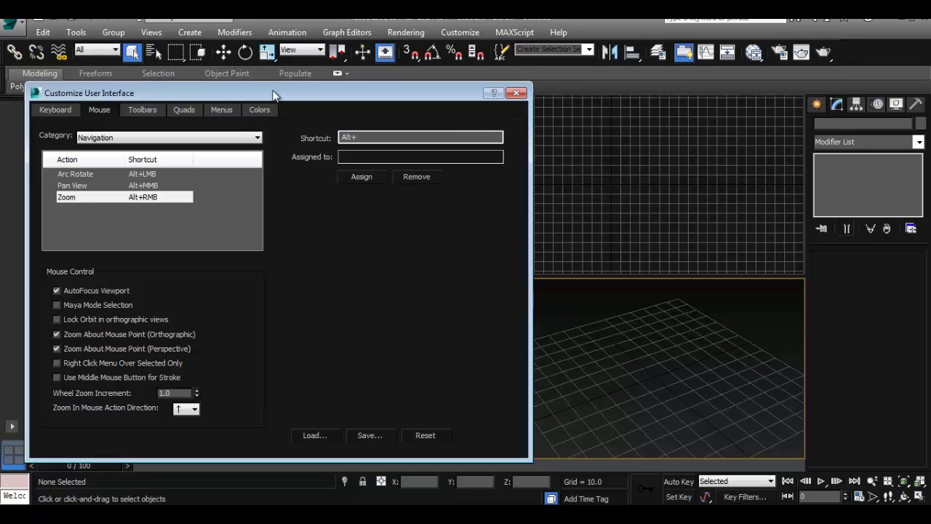
Step: Close Customize User Interface from the Keyboard tab and orbit the Perspective view slightly
drag(271, 91, 461, 95)
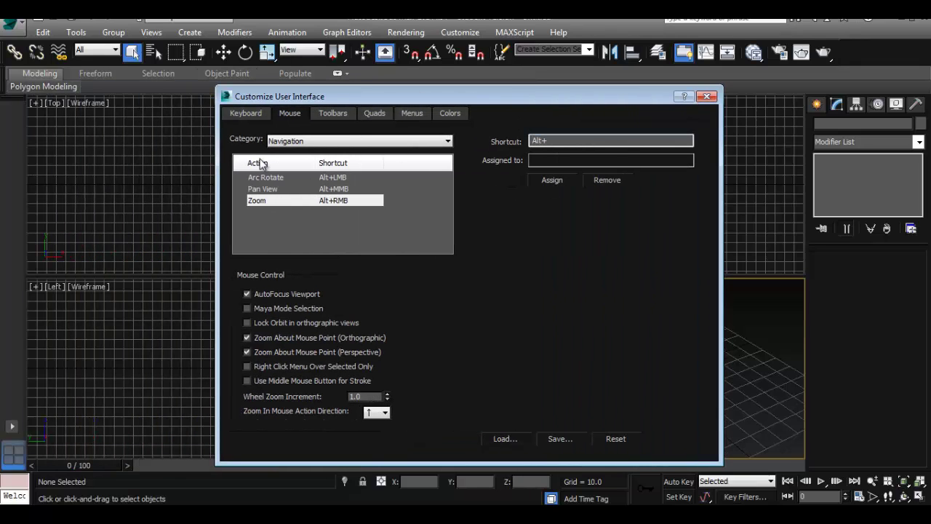
click(245, 113)
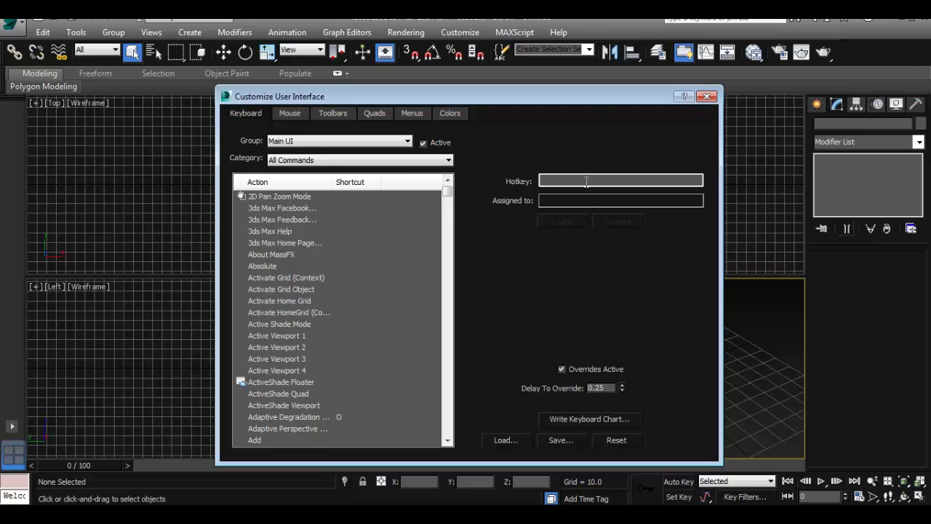
key(Escape)
mouse_move(583, 349)
alt+middle_down()
mouse_move(559, 317)
mouse_move(567, 351)
alt+middle_up()
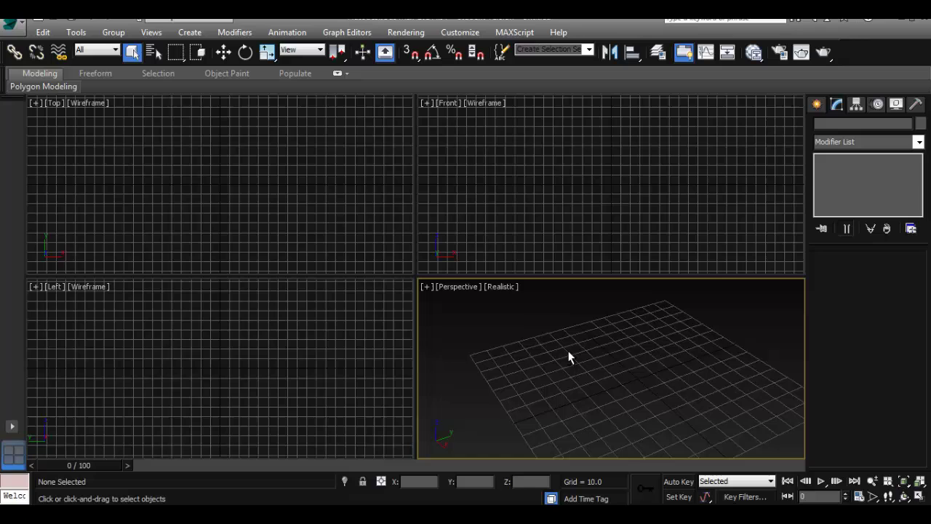
key(alt+w)
key(alt+w)
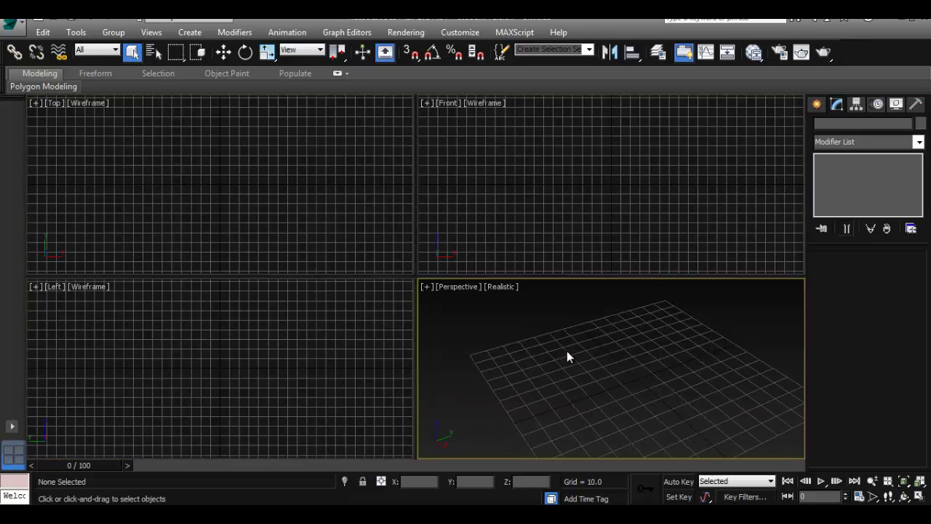